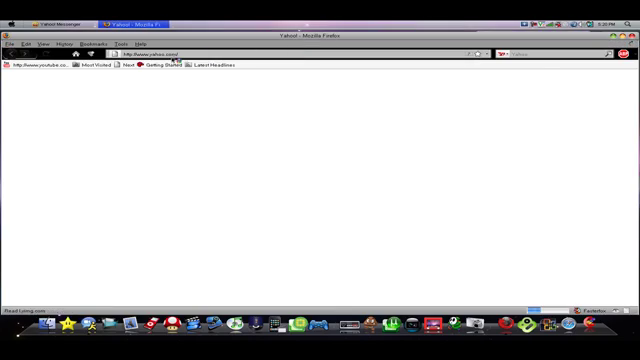
{"action": "left_click", "coordinate": [160, 54]}
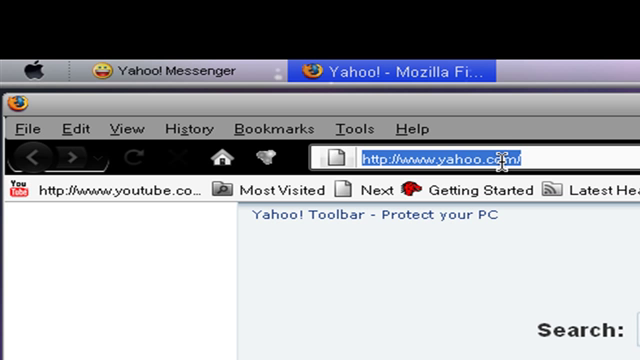
{"action": "type", "text": "www"}
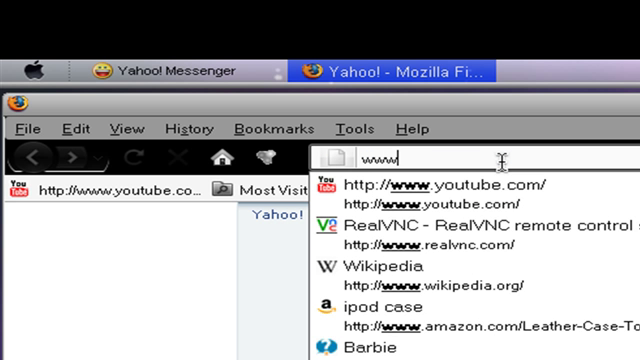
{"action": "type", "text": ".real"}
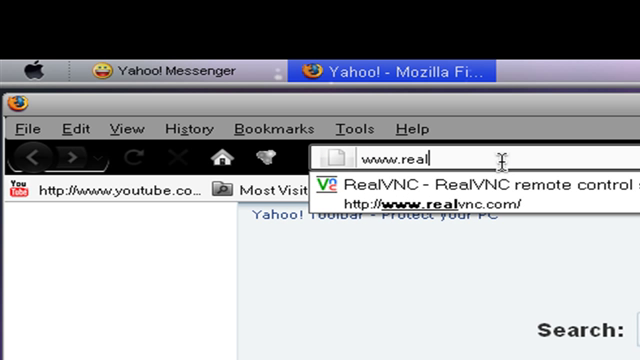
{"action": "type", "text": "vnc.c"}
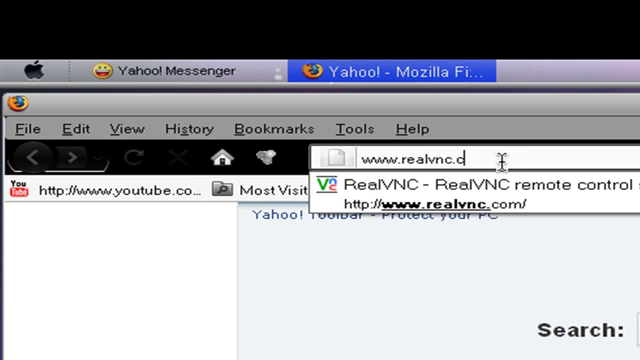
{"action": "type", "text": "om"}
{"action": "key", "text": "Return"}
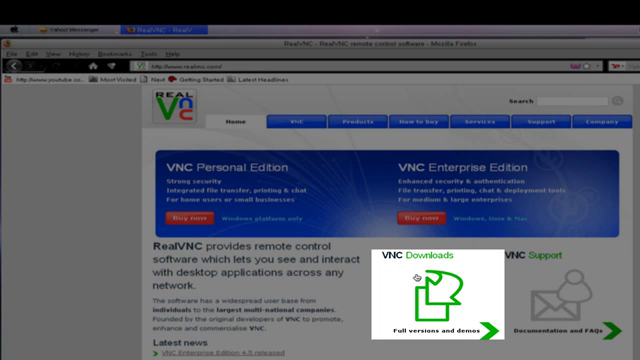
Go through VNC Downloads to the Free Edition 4.1 download list, past the details form
{"action": "left_click", "coordinate": [432, 294]}
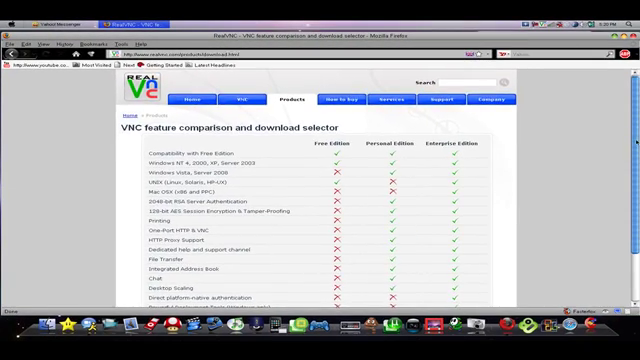
{"action": "scroll", "coordinate": [400, 180], "scroll_direction": "down", "scroll_amount": 3}
{"action": "scroll", "coordinate": [400, 180], "scroll_direction": "down", "scroll_amount": 2}
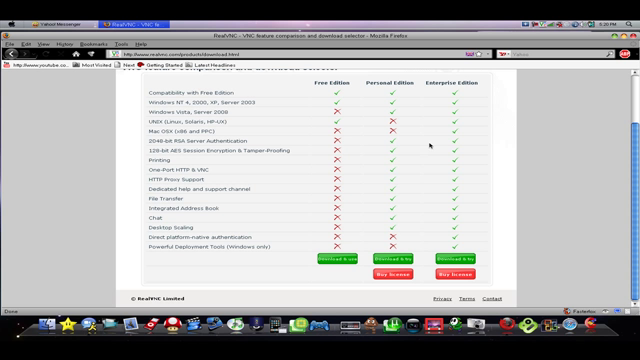
{"action": "left_click", "coordinate": [336, 259]}
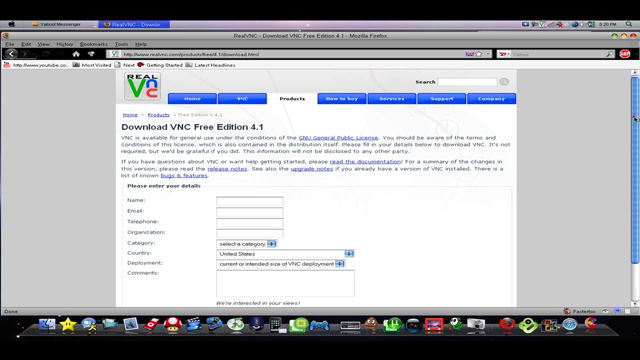
{"action": "scroll", "coordinate": [131, 260], "scroll_direction": "down", "scroll_amount": 2}
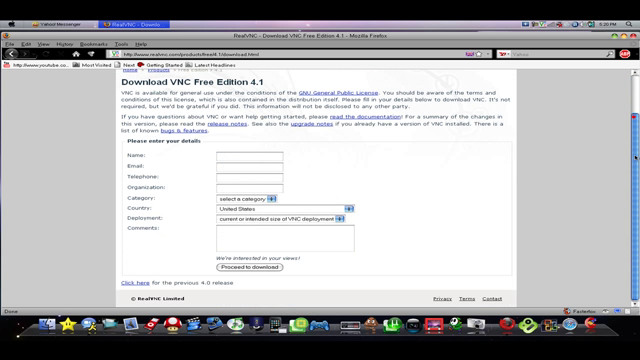
{"action": "left_click", "coordinate": [249, 267]}
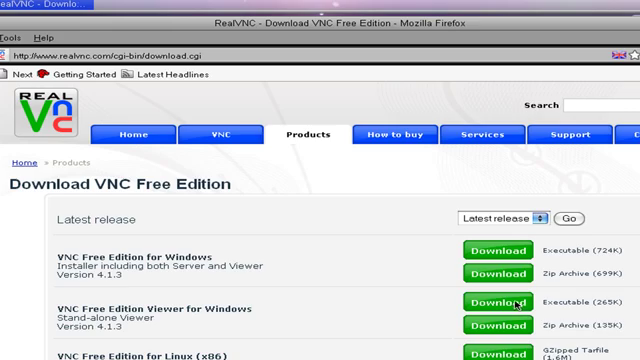
Accept the licence and save the stand-alone Windows Viewer 4.1.3 executable to disk
{"action": "left_click", "coordinate": [517, 304]}
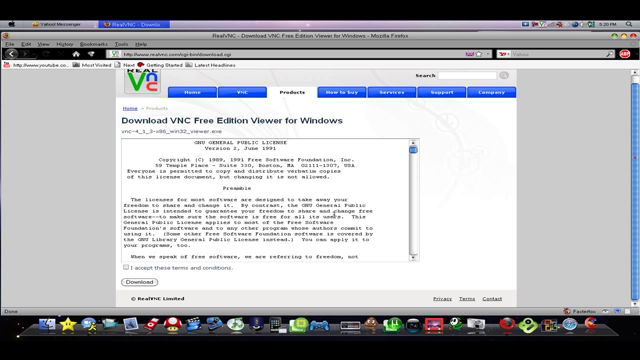
{"action": "left_click", "coordinate": [126, 268]}
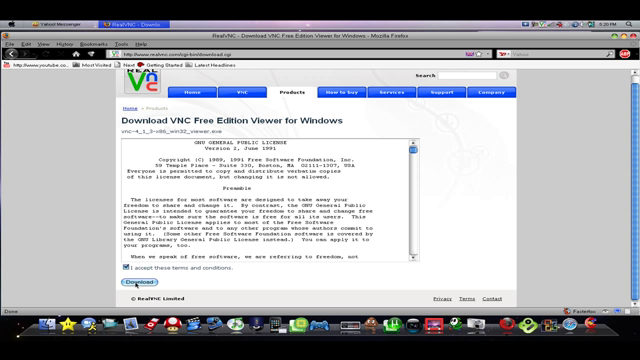
{"action": "left_click", "coordinate": [136, 282]}
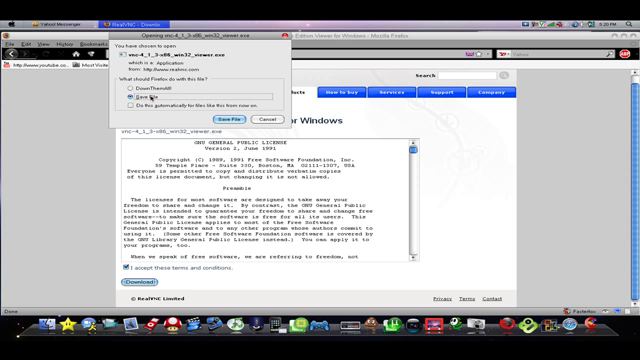
{"action": "left_click", "coordinate": [240, 120]}
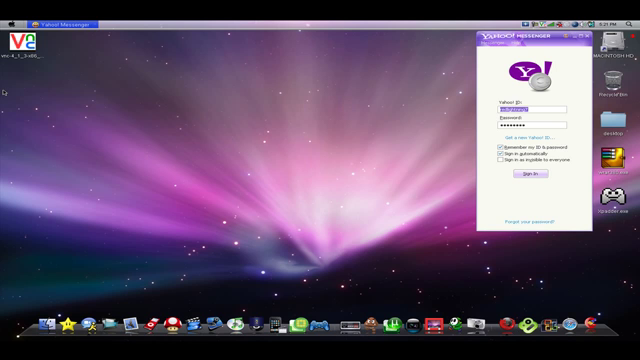
Move vnc-4_1_3-x86_win32_viewer.exe to the desktop and run it past the security warning
{"action": "left_click_drag", "start_coordinate": [20, 45], "coordinate": [83, 108]}
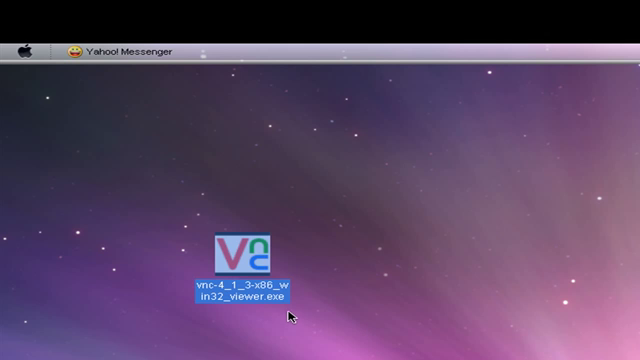
{"action": "double_click", "coordinate": [257, 254]}
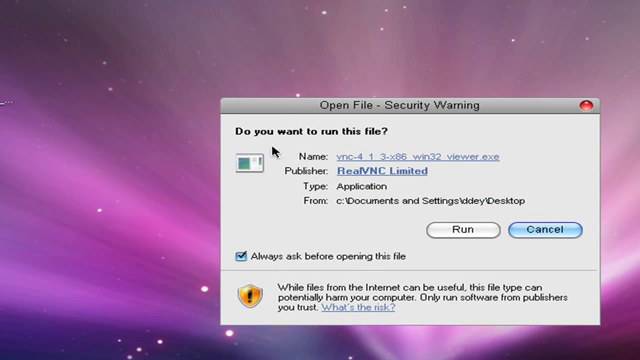
{"action": "left_click", "coordinate": [462, 229]}
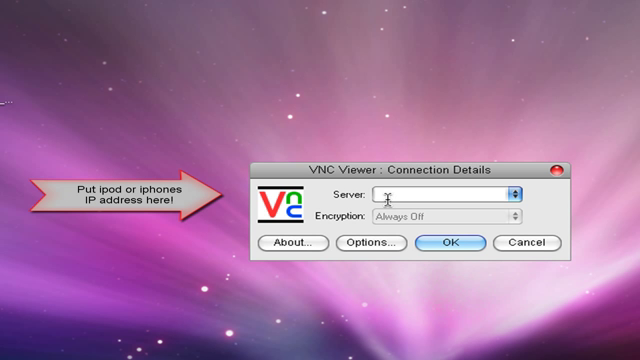
Enter the iPhone's Wi-Fi IP address as the VNC server and request the connection
{"action": "left_click", "coordinate": [388, 196]}
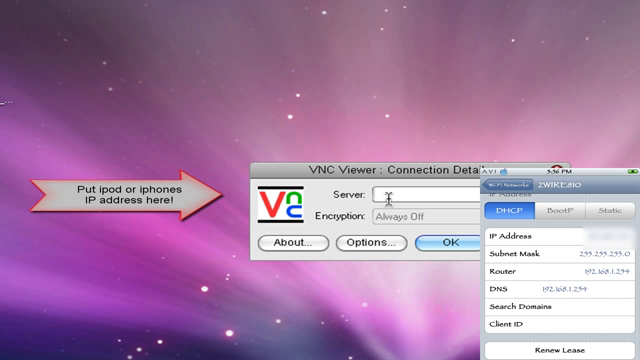
{"action": "type", "text": "192"}
{"action": "type", "text": ".16"}
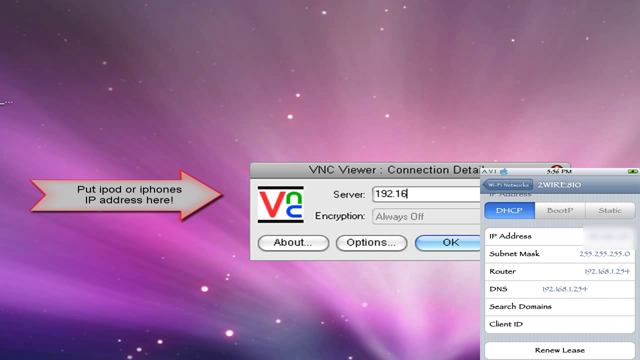
{"action": "type", "text": "8."}
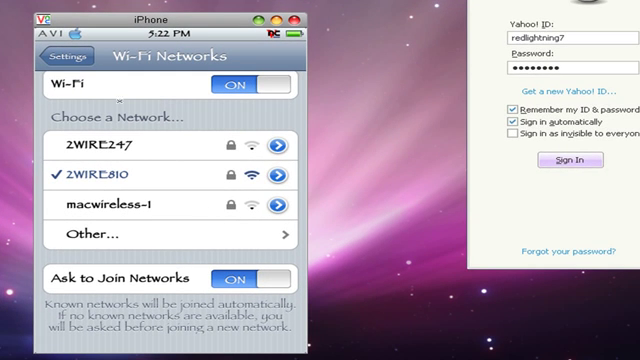
Remotely navigate the iPhone from Settings into Brightness and try the brightness slider
{"action": "left_click", "coordinate": [70, 57]}
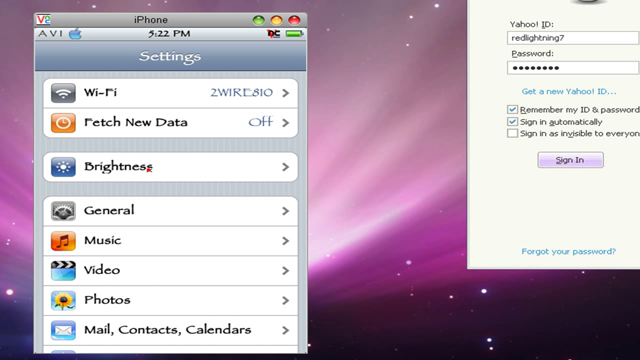
{"action": "left_click", "coordinate": [147, 169]}
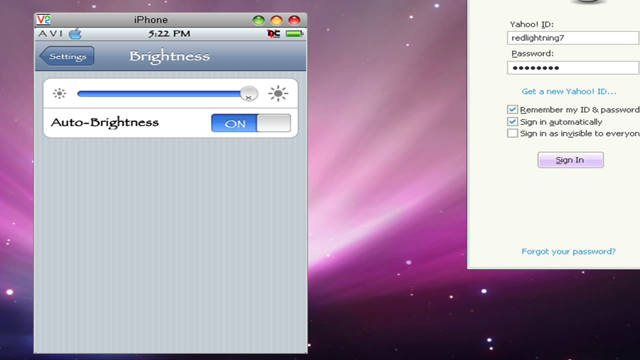
{"action": "left_click", "coordinate": [250, 93]}
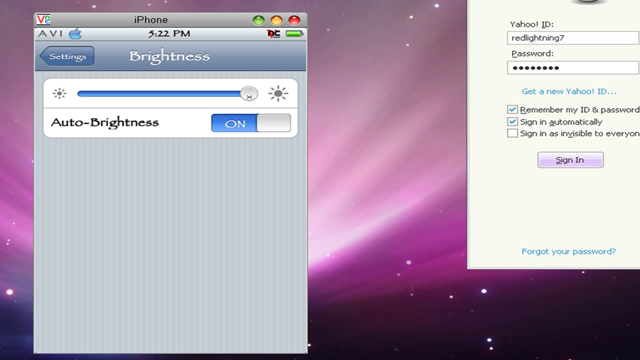